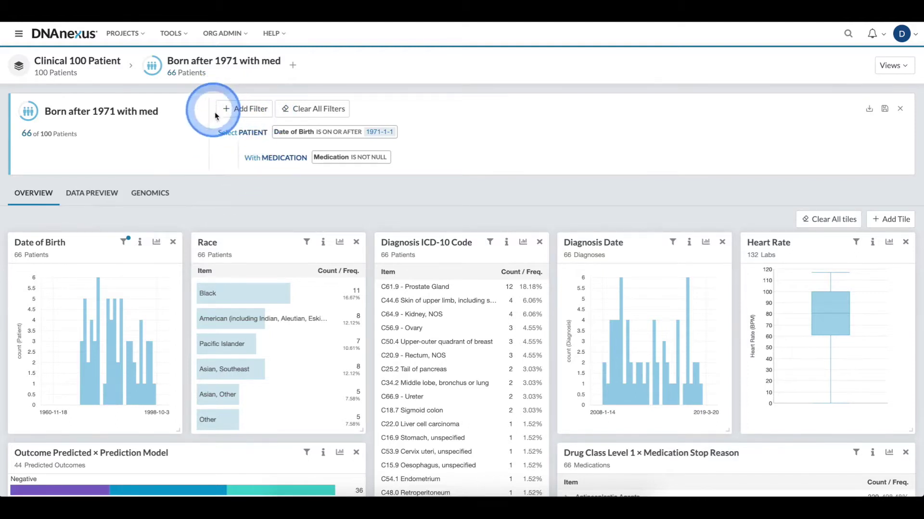
Start a new Patients > Race filter on the cohort, opening it with no values yet.
left_click(252, 114)
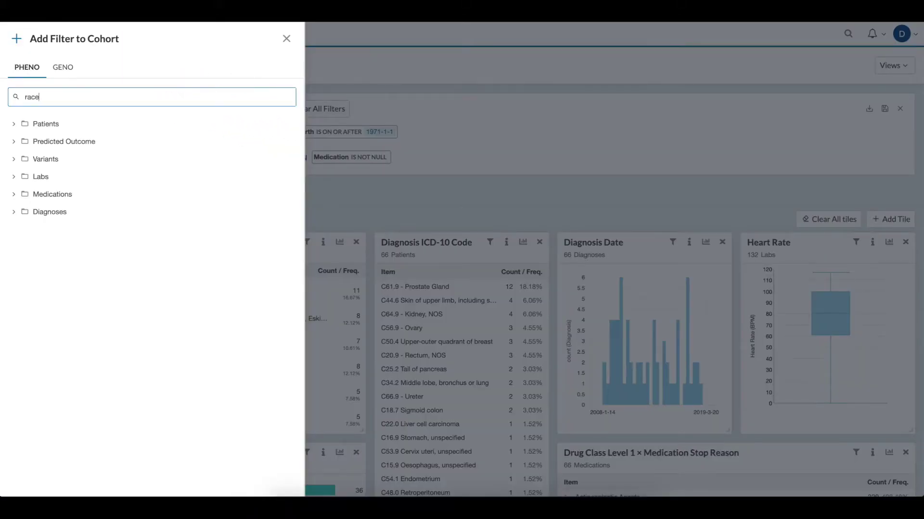
left_click(139, 143)
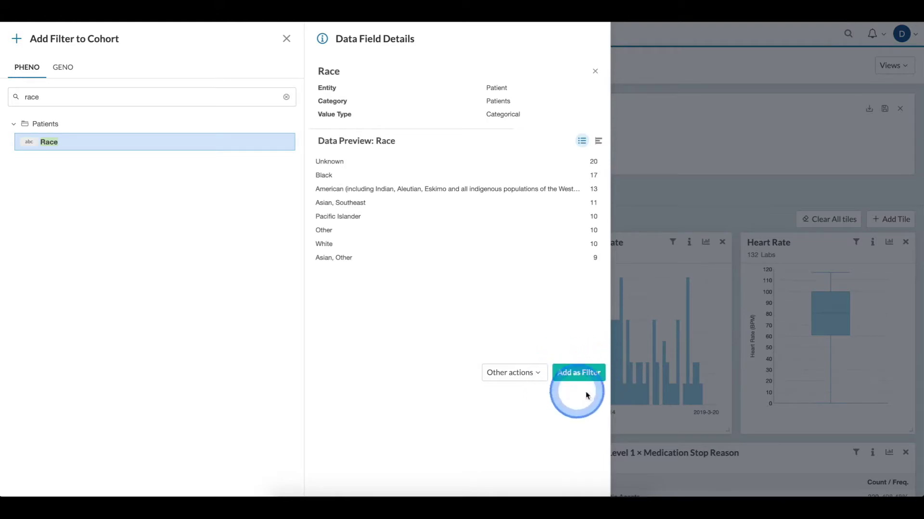
left_click(578, 376)
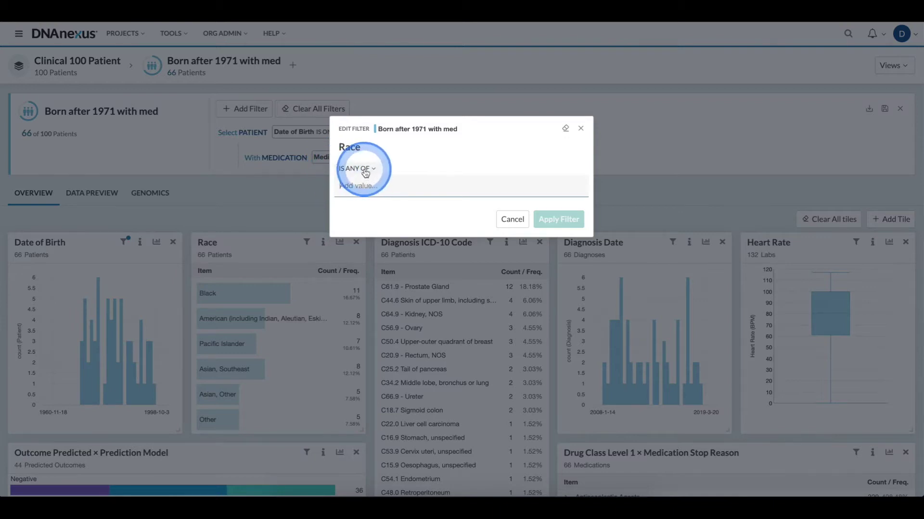
Set the Race filter to IS NOT ANY OF with values Unknown and Other.
left_click(365, 172)
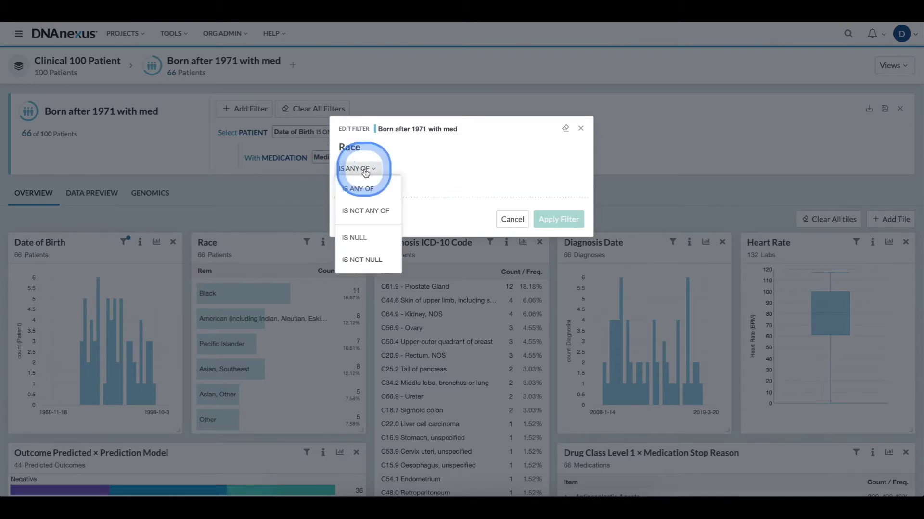
left_click(357, 212)
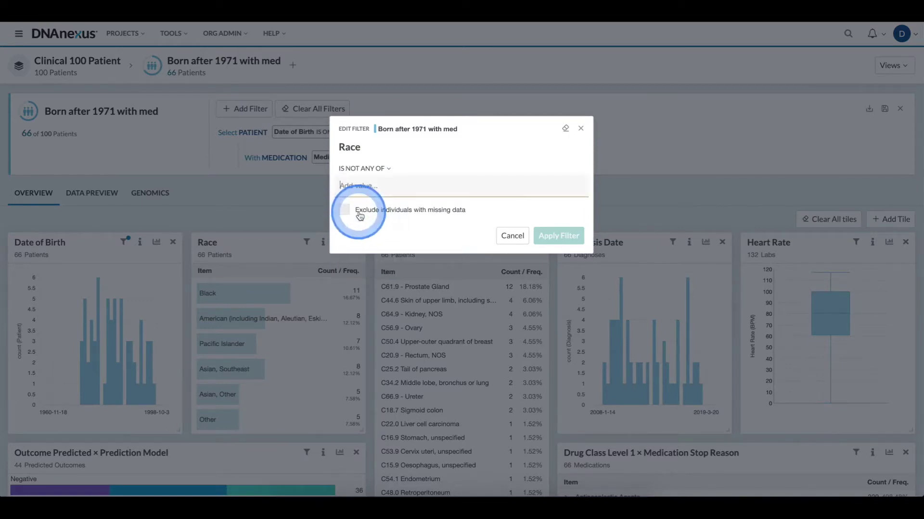
left_click(374, 189)
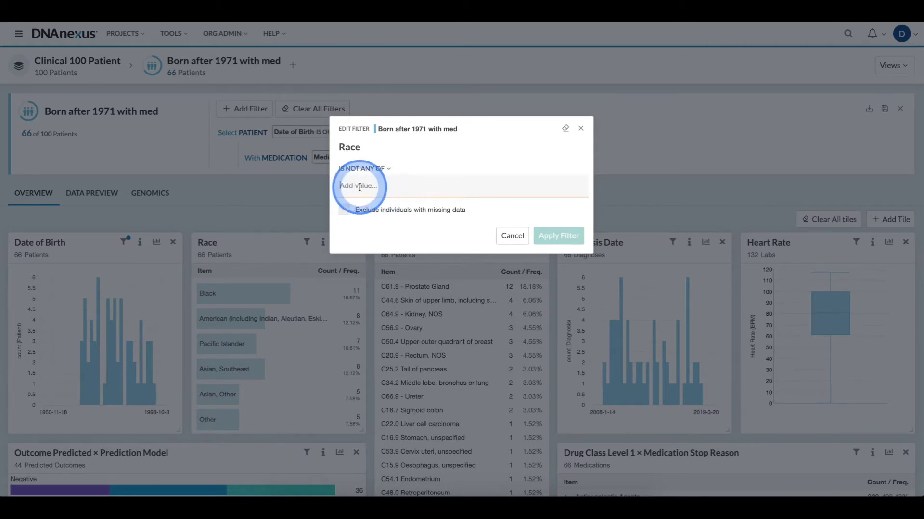
left_click(354, 187)
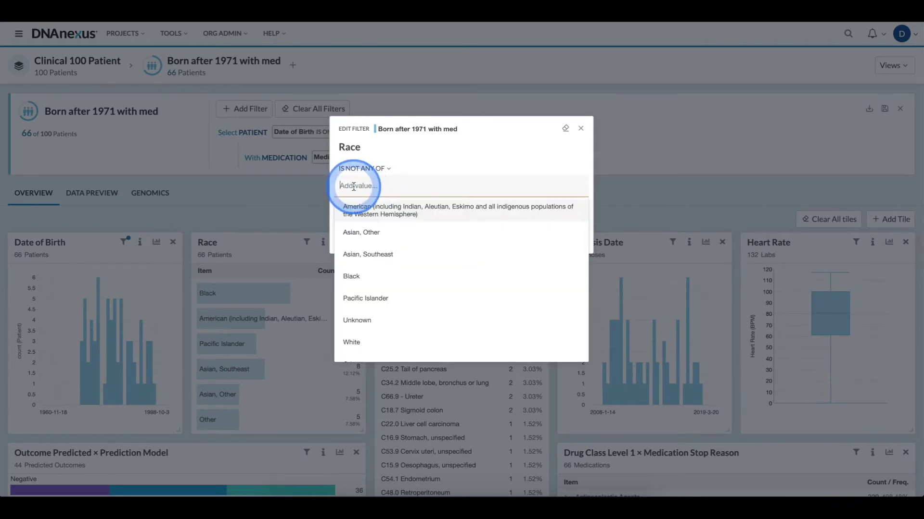
left_click(354, 325)
left_click(439, 187)
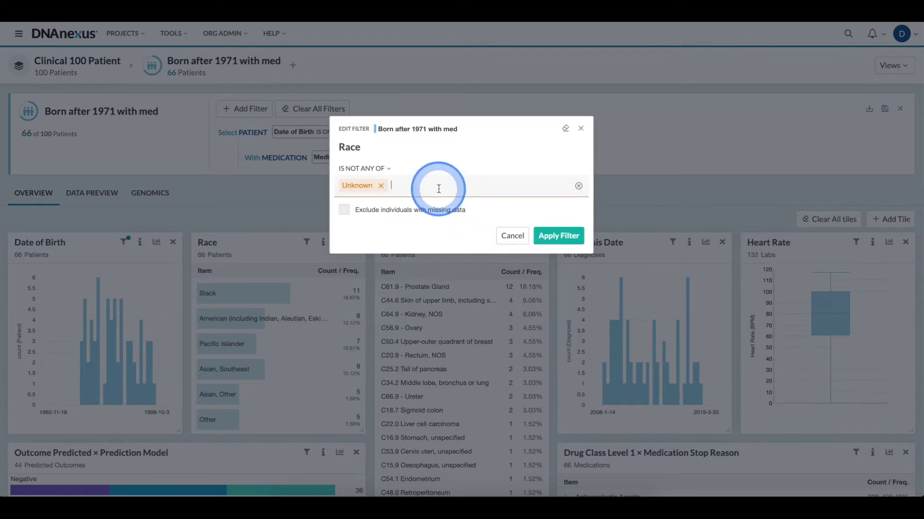
type("oth")
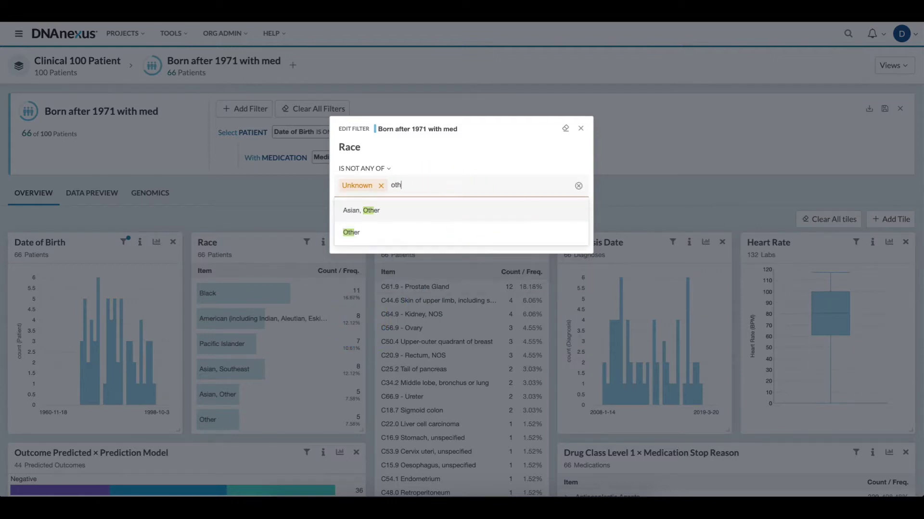
left_click(398, 226)
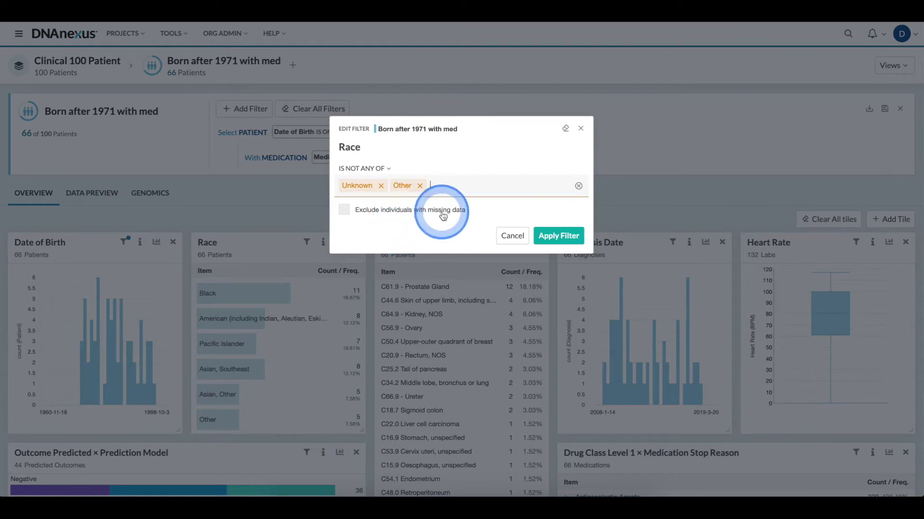
Exclude individuals with missing race data and apply the filter, leaving 45 of 100 patients.
left_click(347, 213)
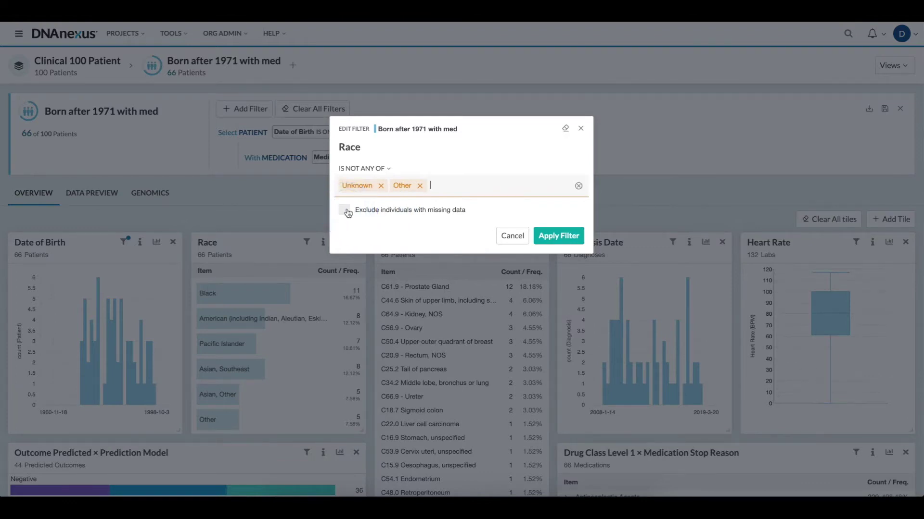
left_click(348, 213)
left_click(538, 241)
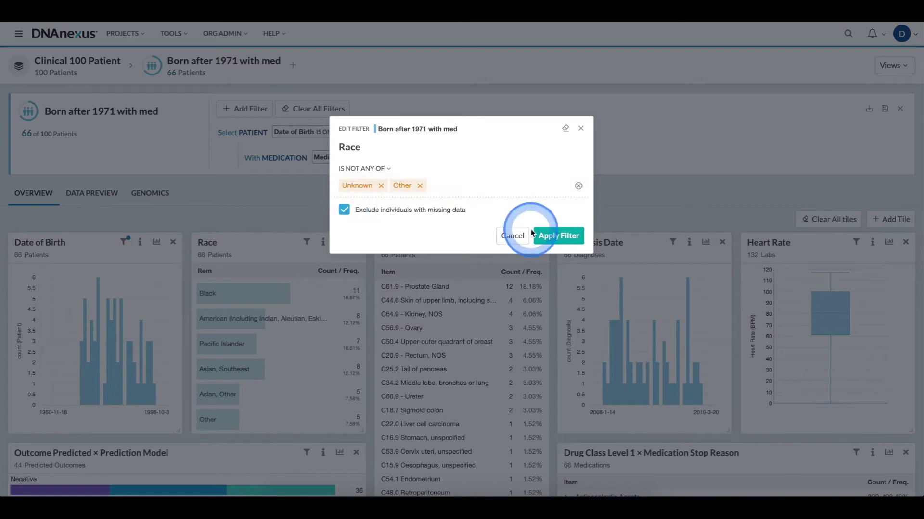
left_click(555, 237)
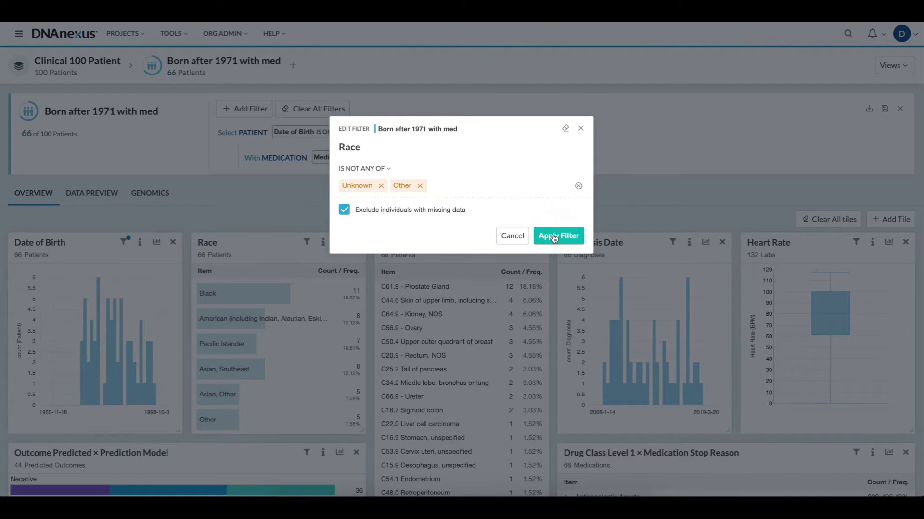
left_click(553, 236)
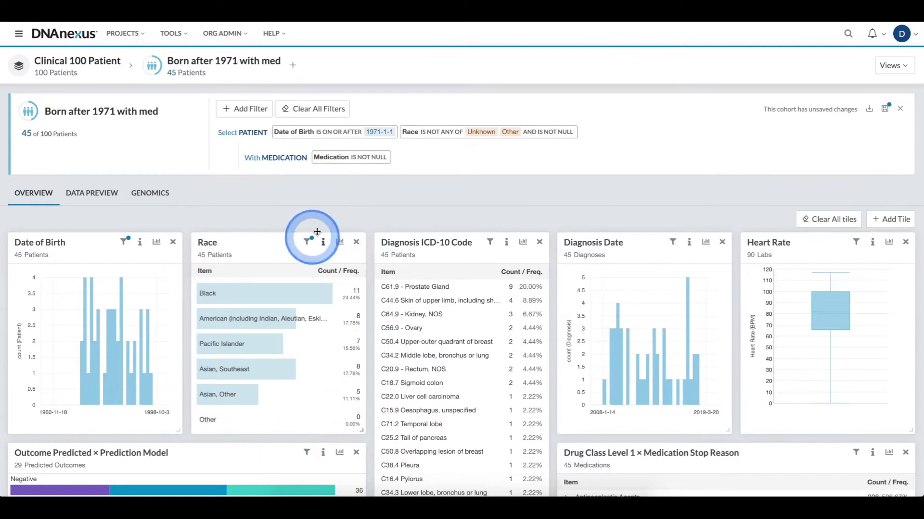
mouse_move(308, 246)
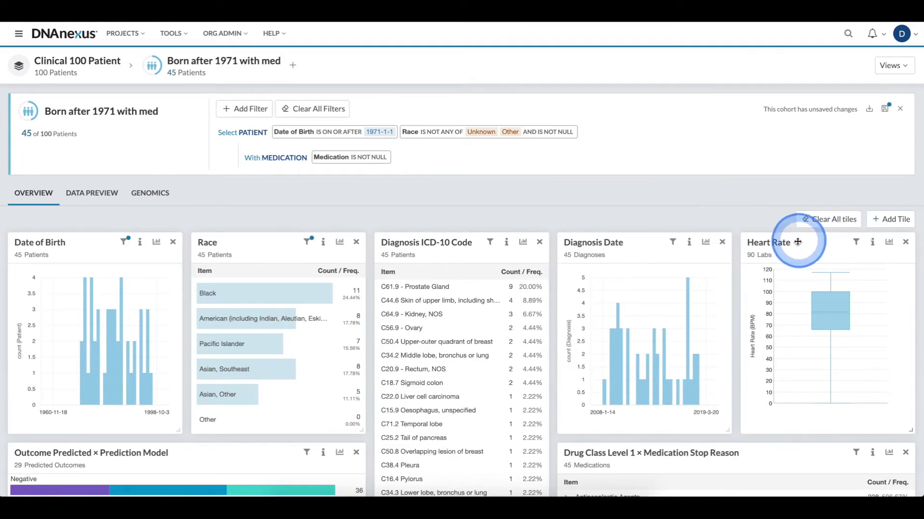
mouse_move(823, 308)
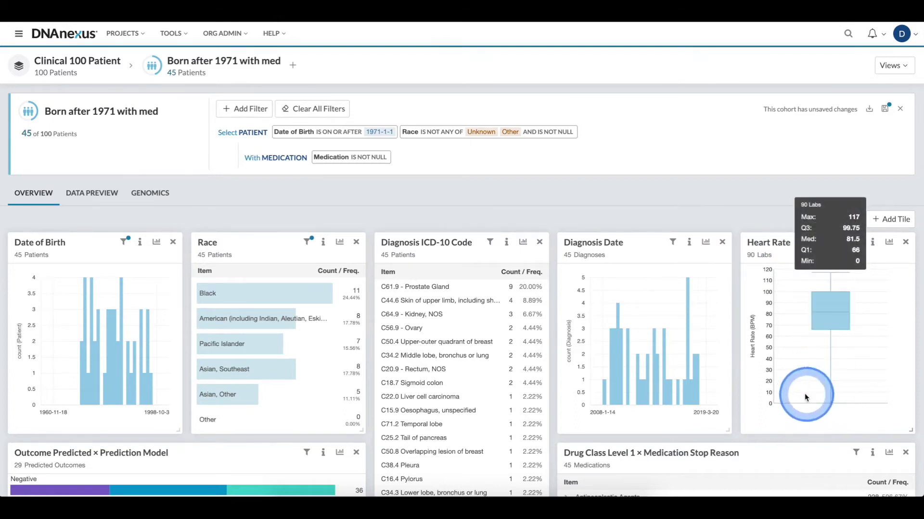
left_click(889, 243)
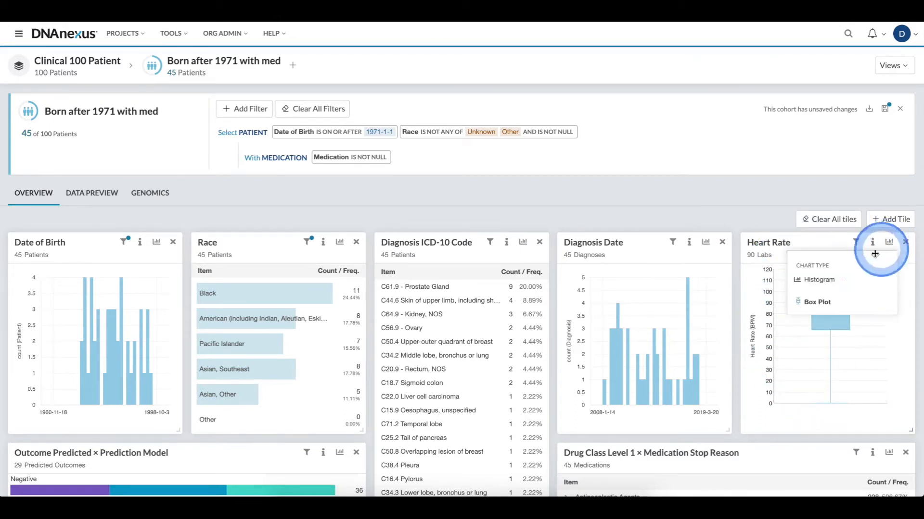
left_click(838, 286)
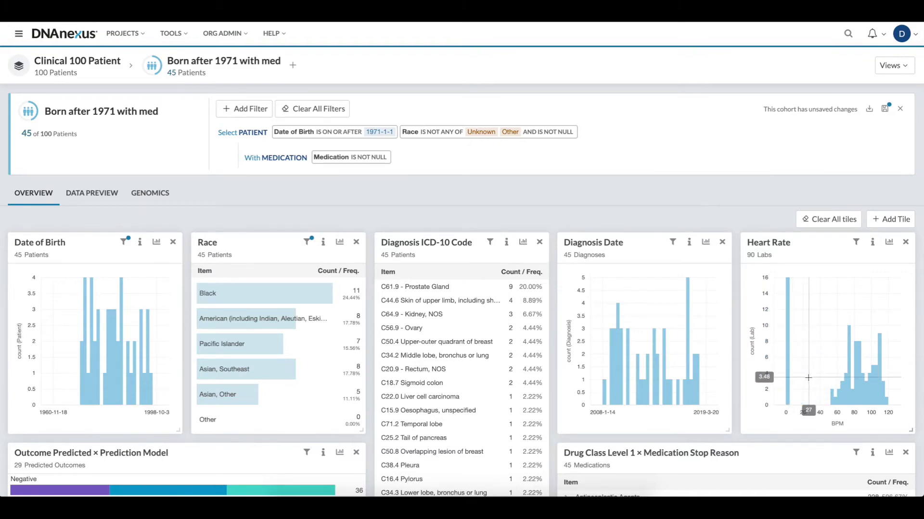
left_click_drag(768, 242, 811, 326)
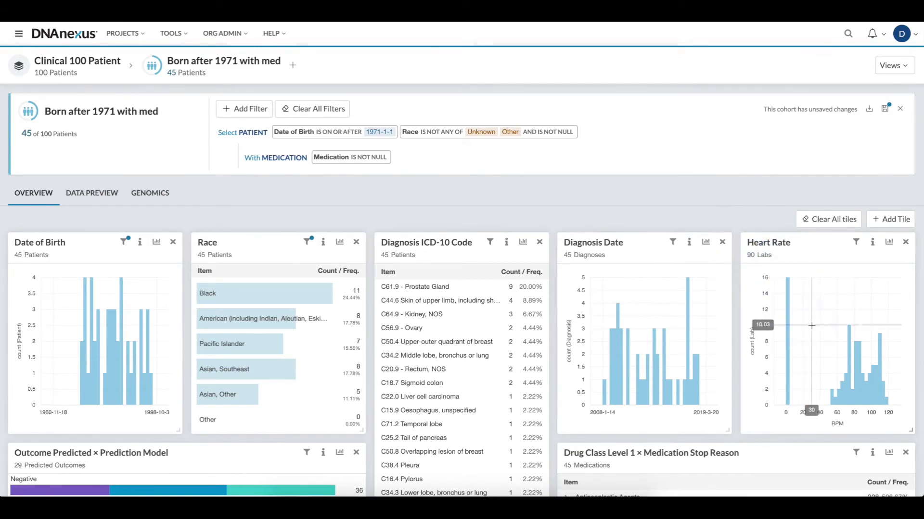
left_click(811, 326)
left_click(816, 329)
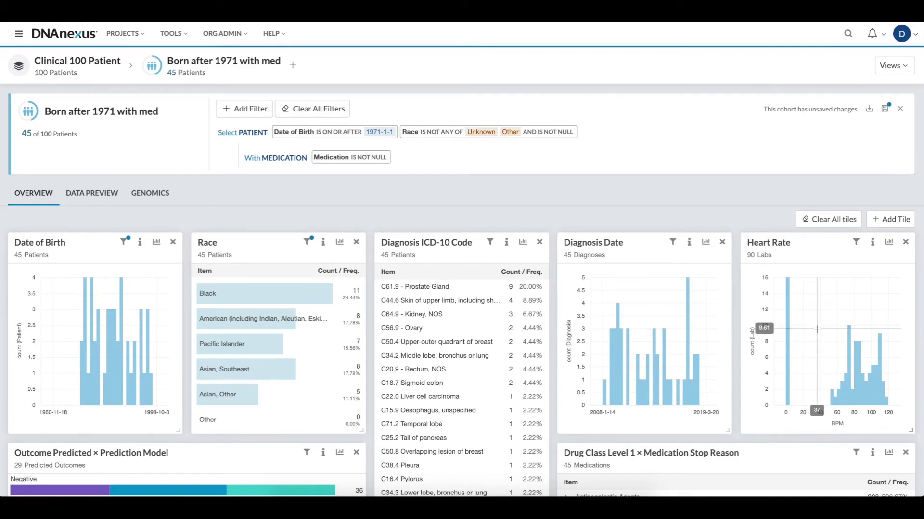
Add a Heart Rate IS GREATER THAN 50 filter, cutting the cohort to 44 of 100 patients.
left_click(842, 237)
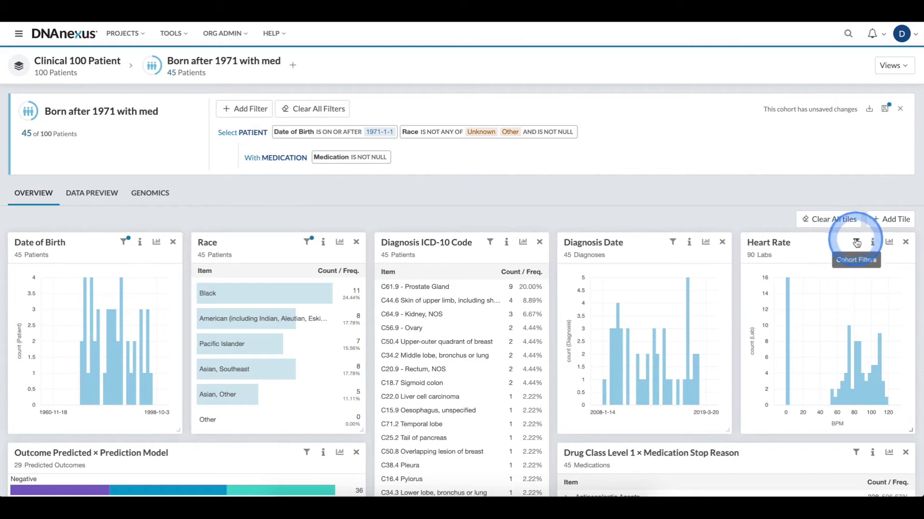
left_click(856, 243)
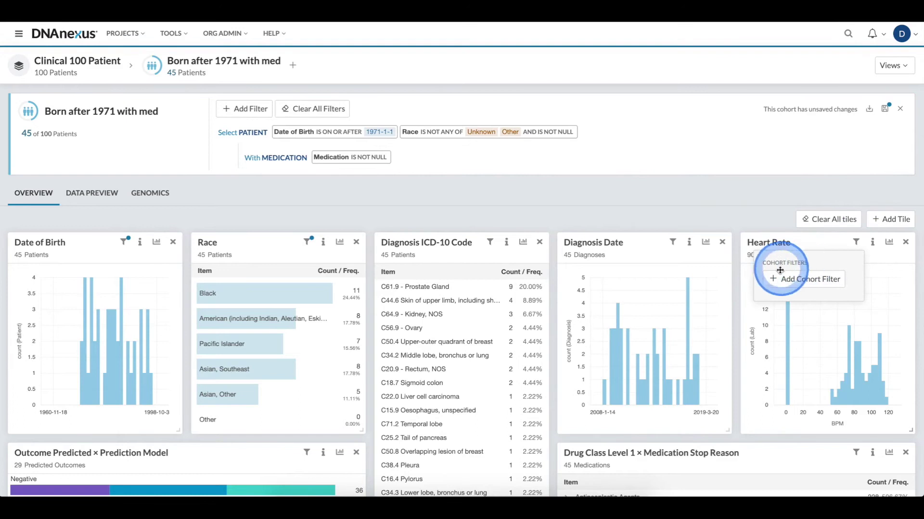
left_click(820, 281)
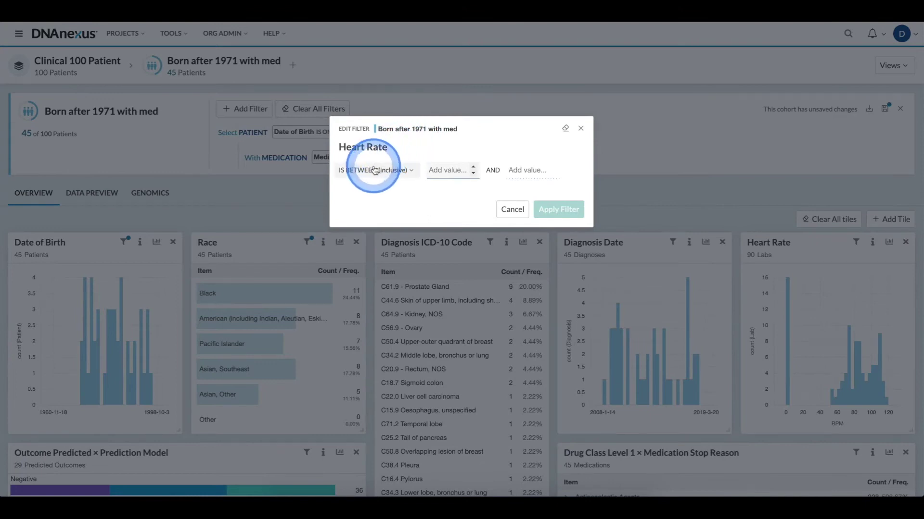
left_click(400, 172)
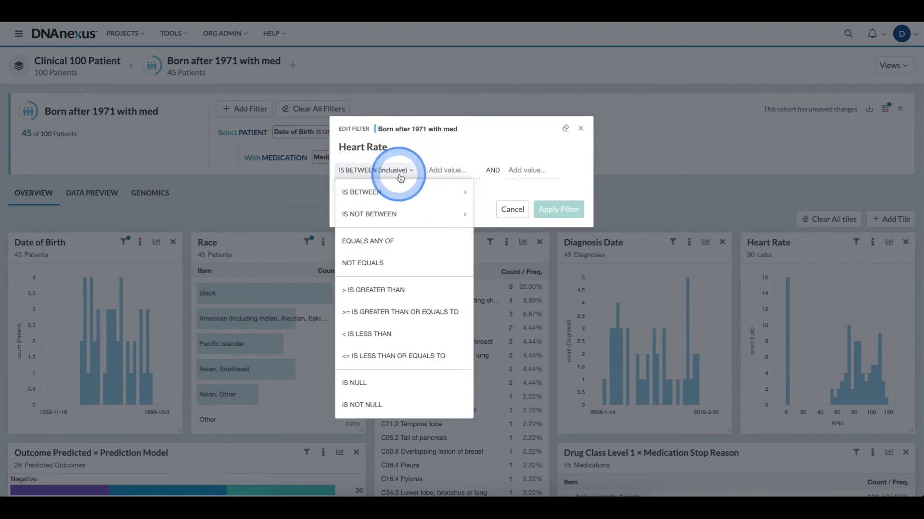
left_click(389, 289)
left_click(437, 172)
type("50")
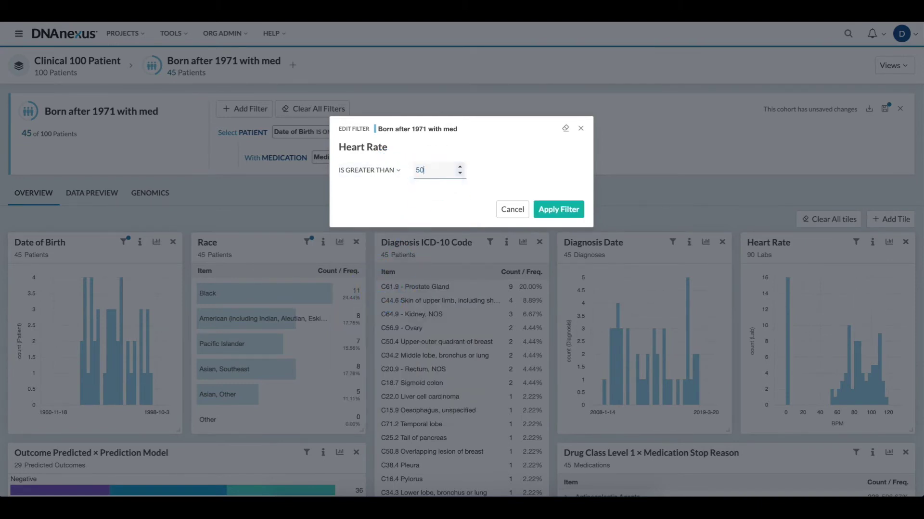
left_click(483, 176)
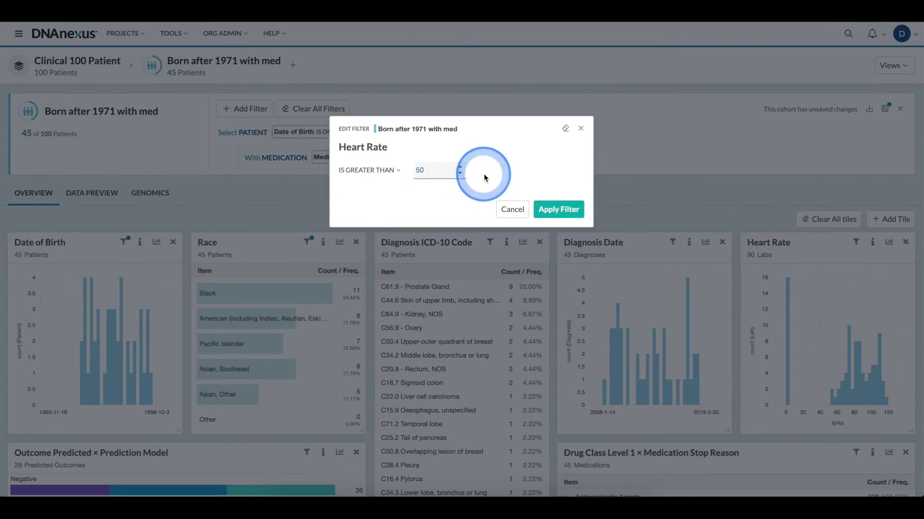
left_click(426, 174)
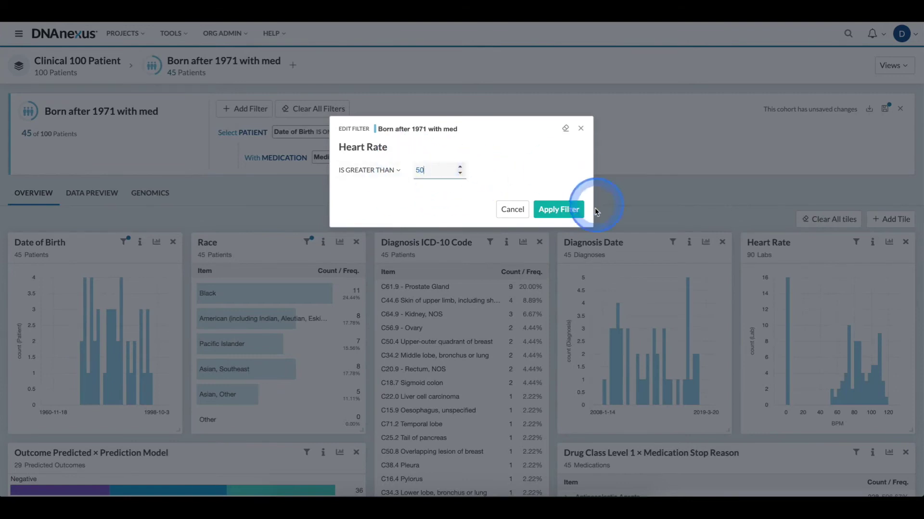
left_click(556, 211)
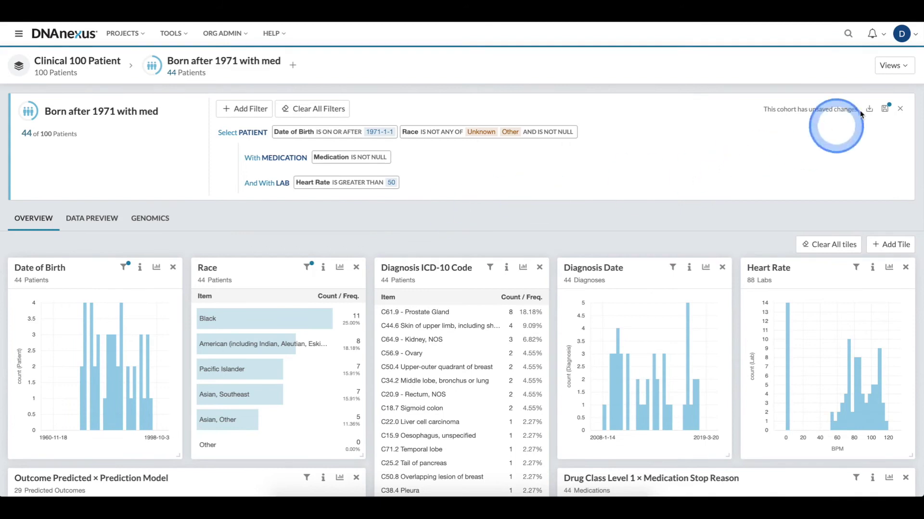
Rename the cohort to 'Born after 1971 with med with valid hr and race'.
left_click(884, 109)
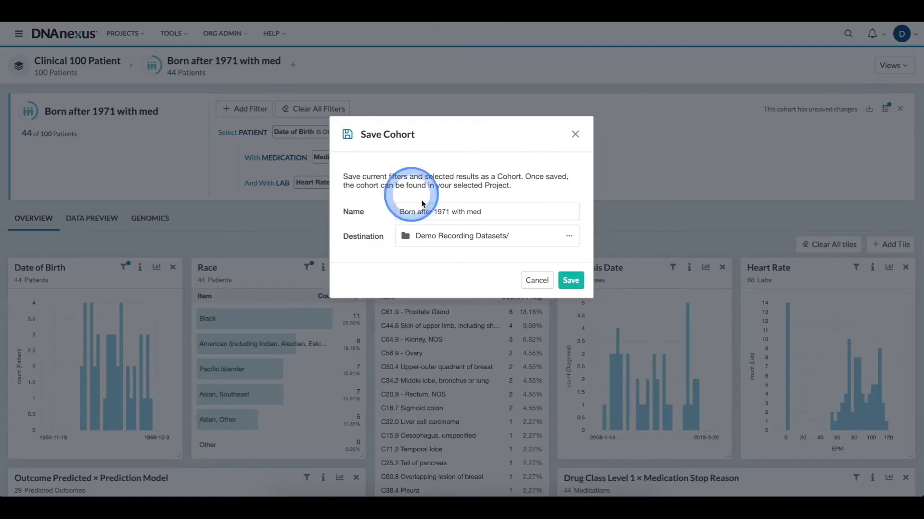
left_click(506, 215)
type("with")
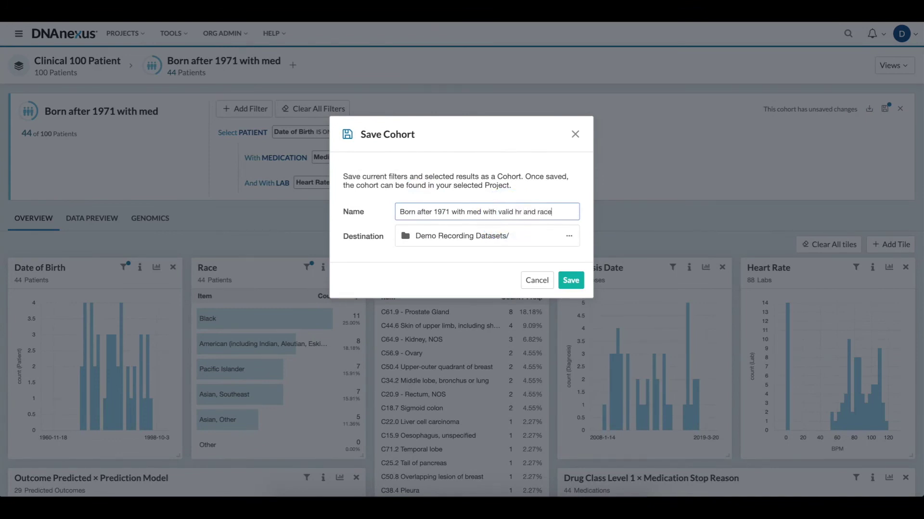
type(" valid hr and race")
Save the cohort into the user/demoer folder of Demo Recording Datasets.
left_click(488, 241)
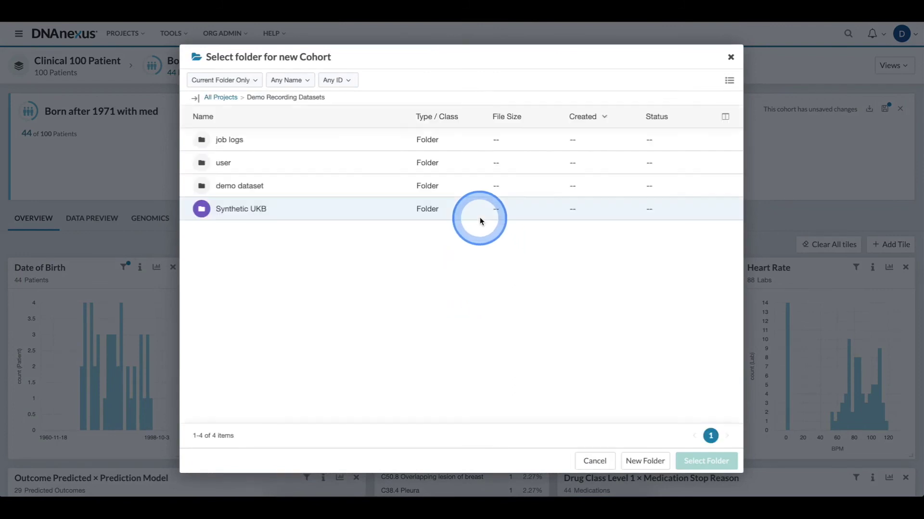
left_click(202, 163)
left_click(222, 163)
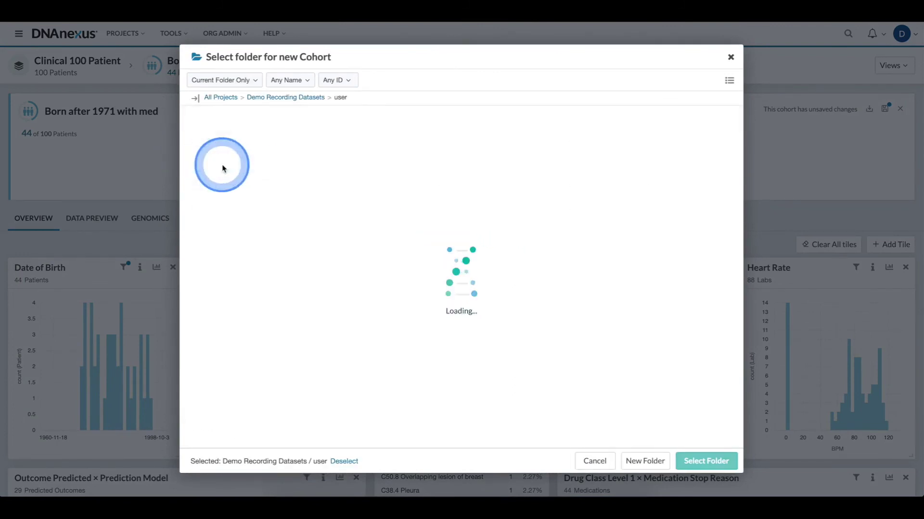
left_click(227, 161)
left_click(227, 161)
left_click(704, 462)
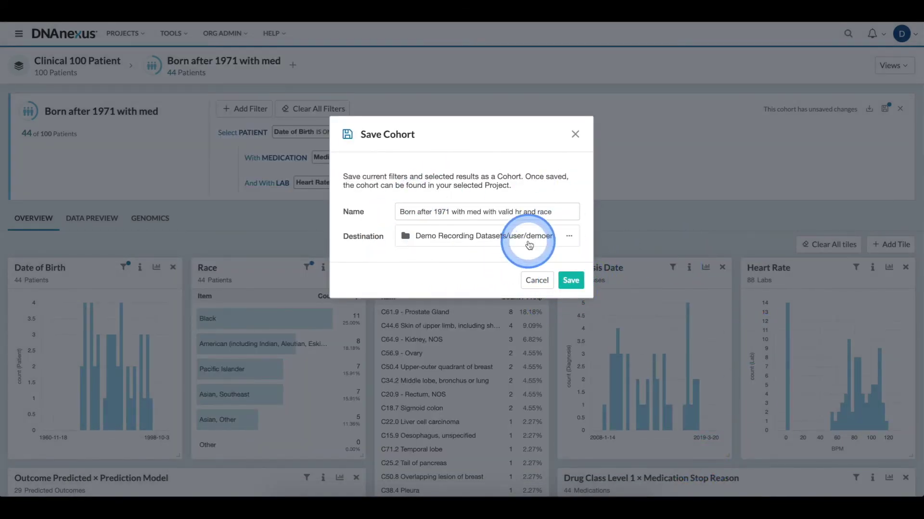
left_click(570, 282)
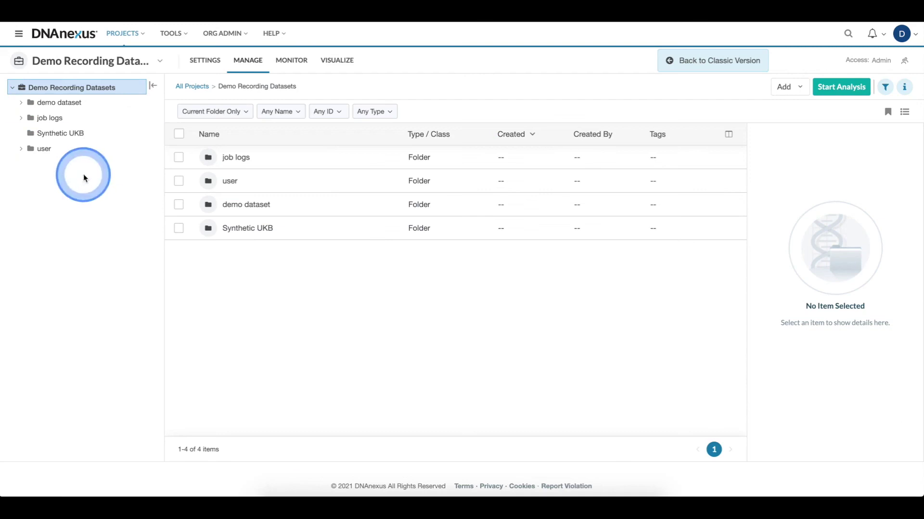
Copy the record ID of the saved 'Born after 1971 with med with valid hr and race' cohort in user/demoer.
left_click(230, 190)
left_click(243, 187)
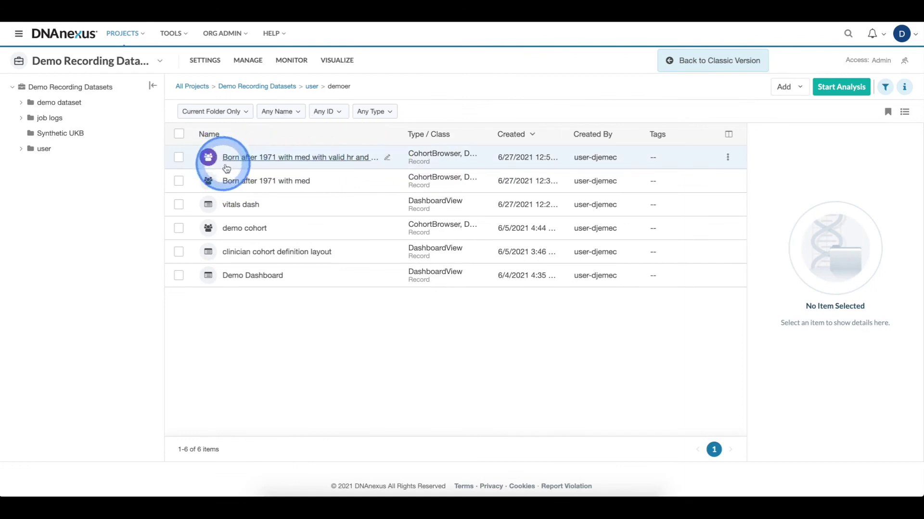
left_click(181, 158)
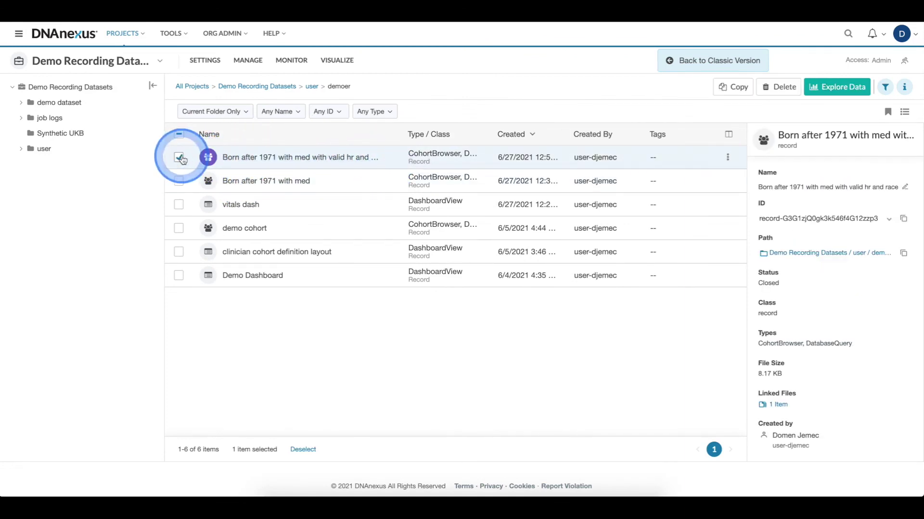
left_click(903, 221)
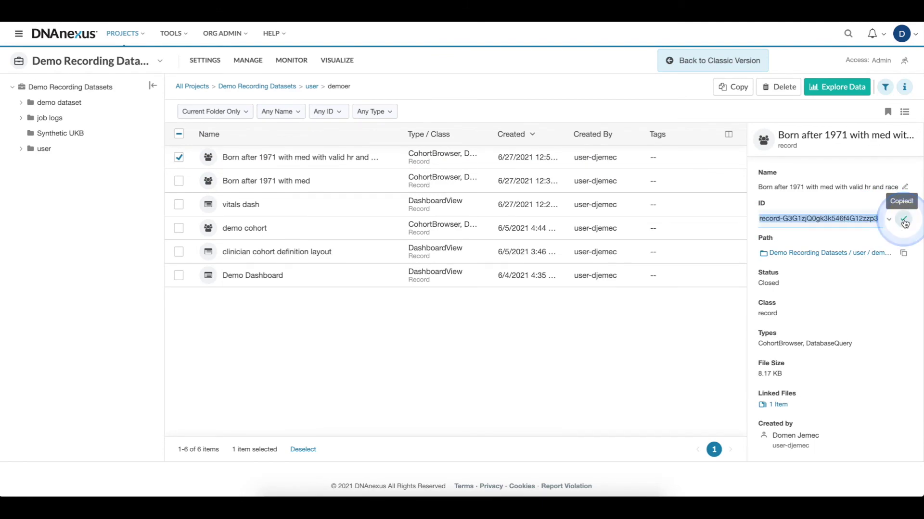